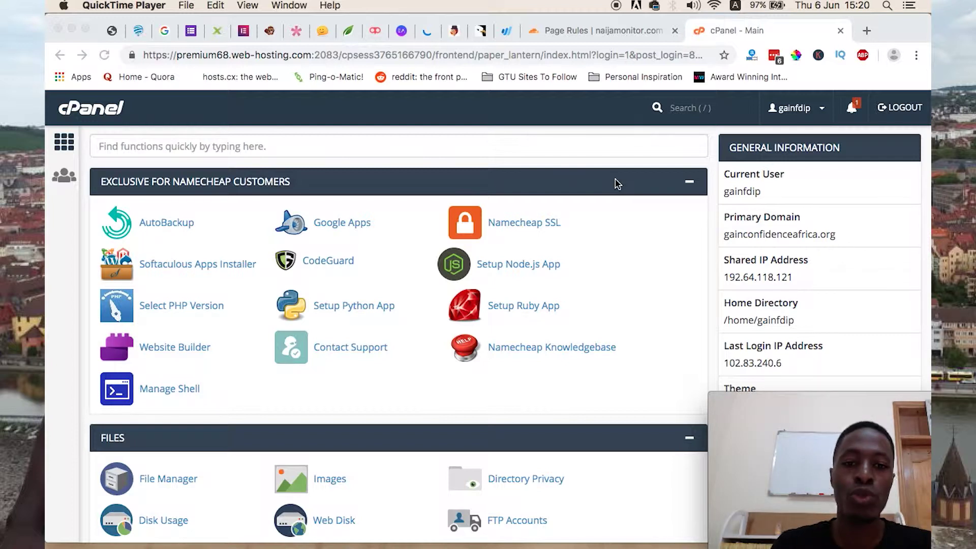
# Step: Scroll the cPanel home page and open the Addon Domains page
pyautogui.scroll(-1, 272, 277)
pyautogui.scroll(2, 272, 276)
pyautogui.scroll(-4, 69, 400)
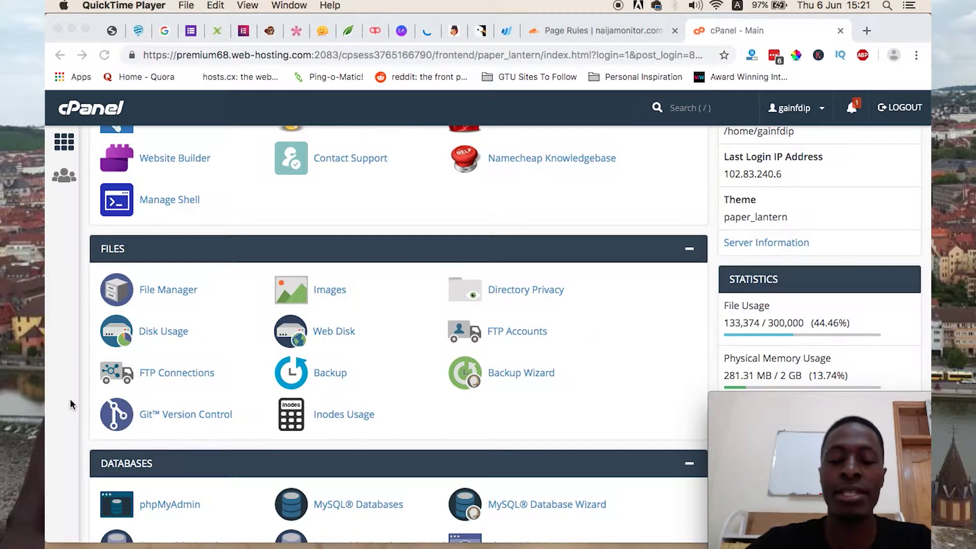
pyautogui.scroll(-4, 70, 400)
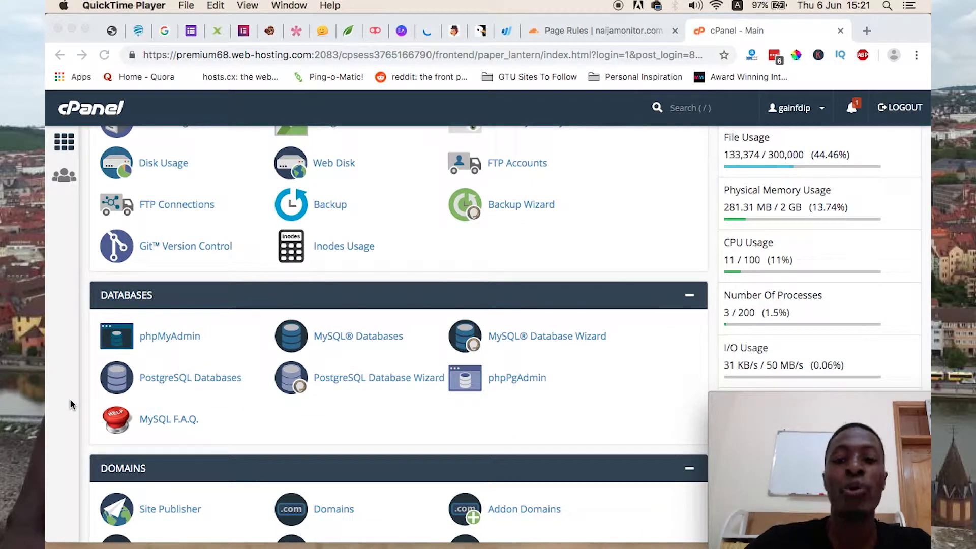
pyautogui.scroll(-2, 70, 400)
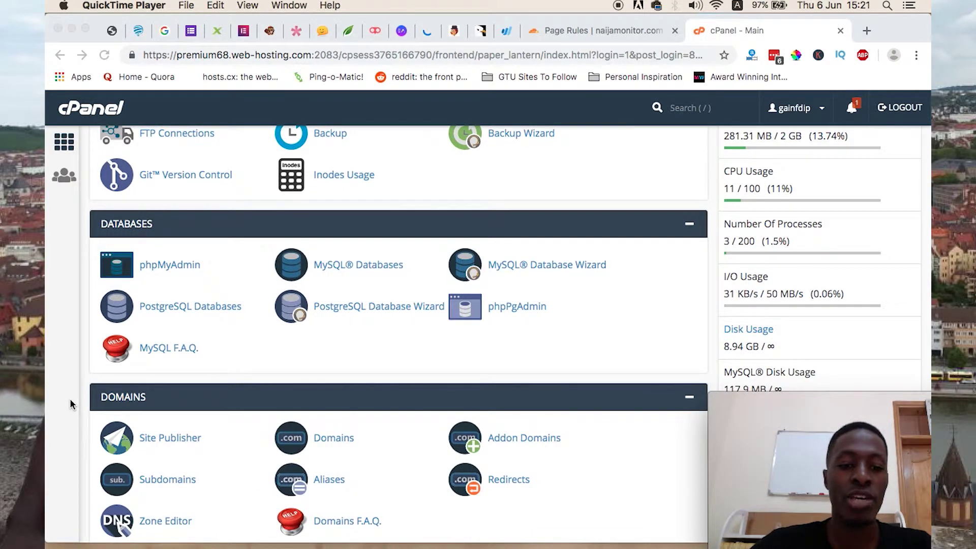
pyautogui.scroll(-5, 70, 404)
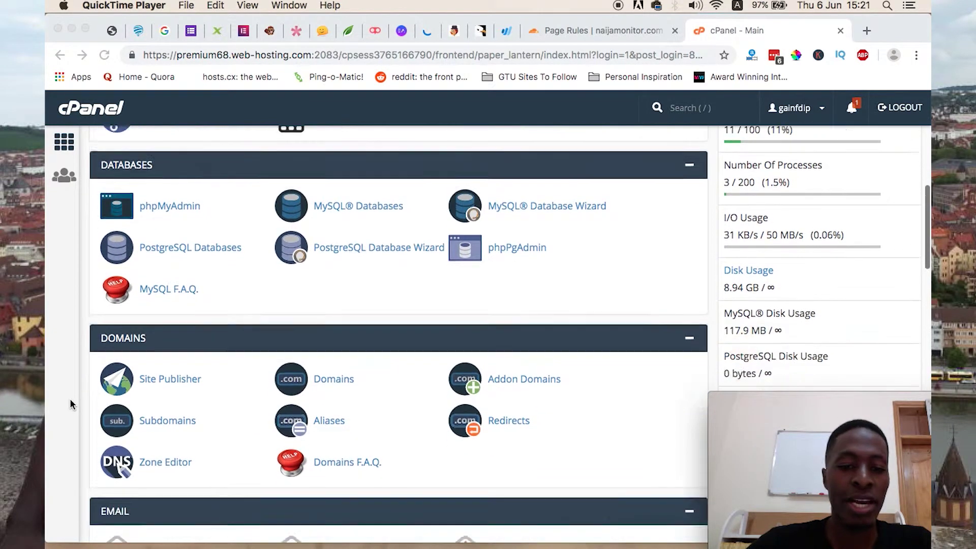
pyautogui.scroll(15, 70, 403)
pyautogui.scroll(-10, 70, 404)
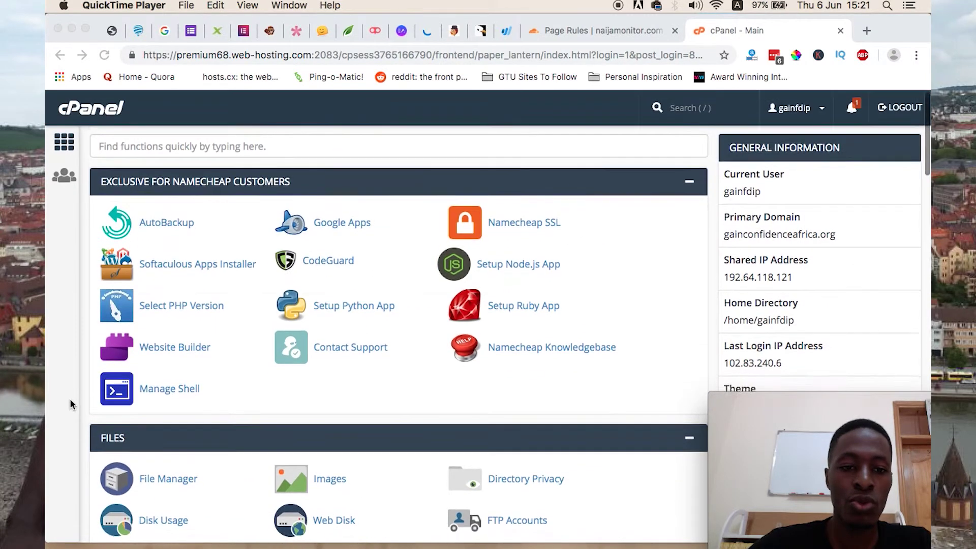
pyautogui.scroll(-3, 70, 404)
pyautogui.scroll(-3, 70, 402)
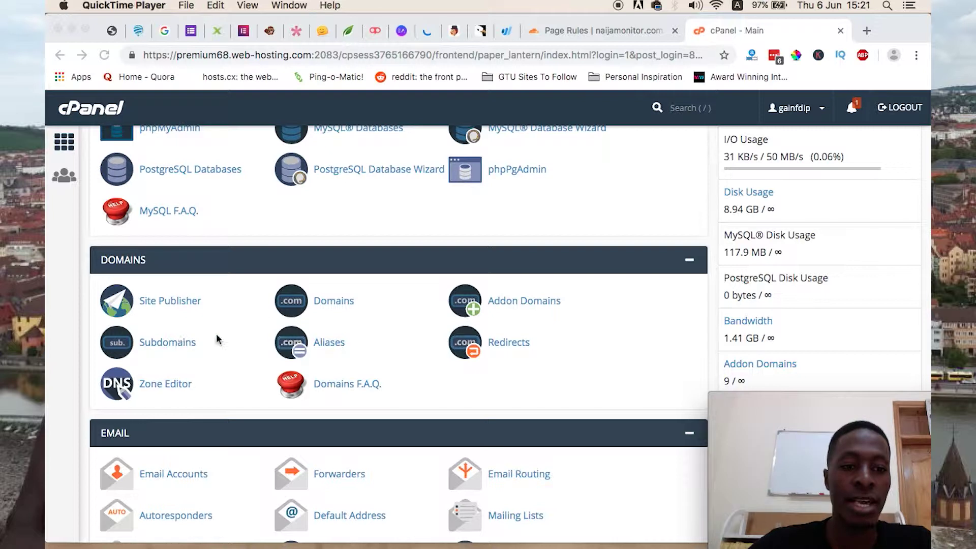
pyautogui.click(509, 298)
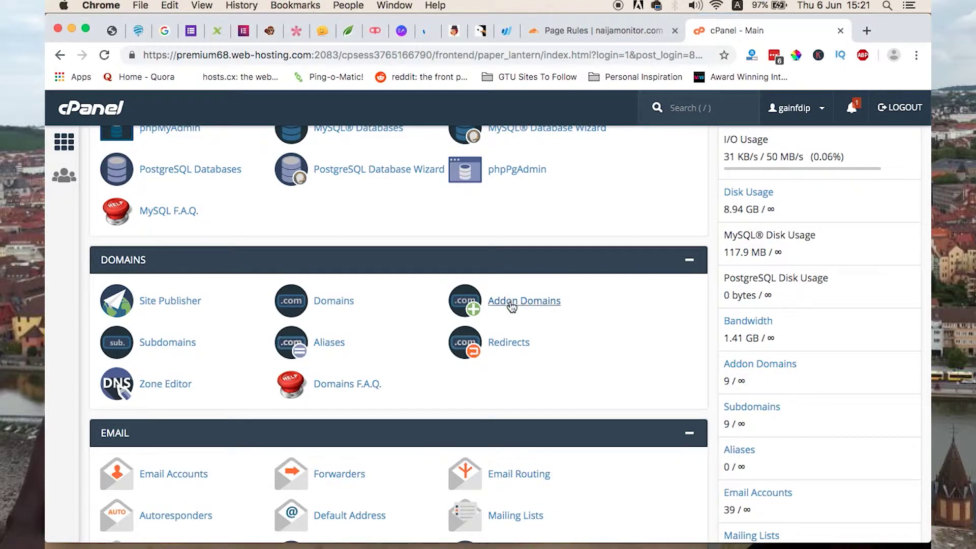
pyautogui.click(511, 305)
# Step: Add naijamonitor.com with subdomain naijamonitor and document root naijamonitor.com
pyautogui.scroll(-1, 503, 328)
pyautogui.scroll(2, 503, 328)
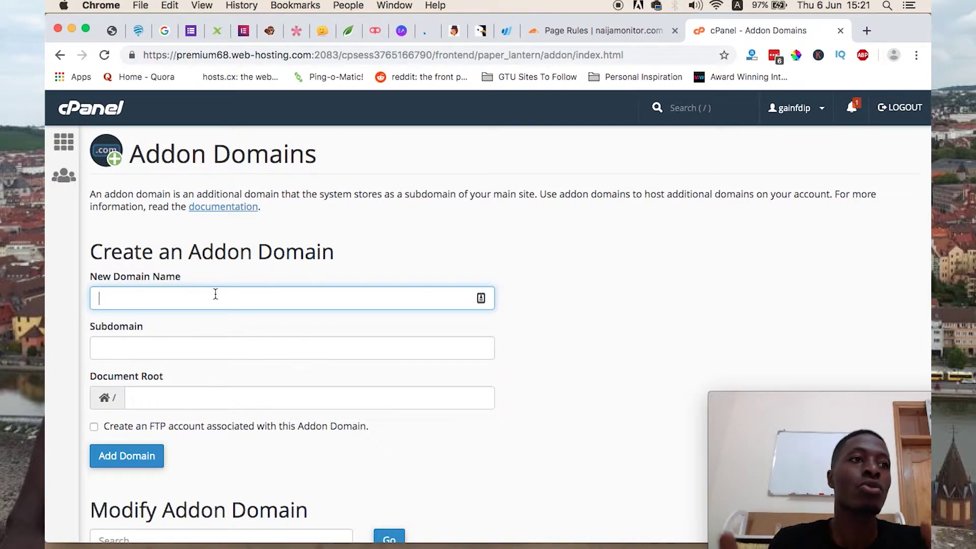
pyautogui.doubleClick(167, 296)
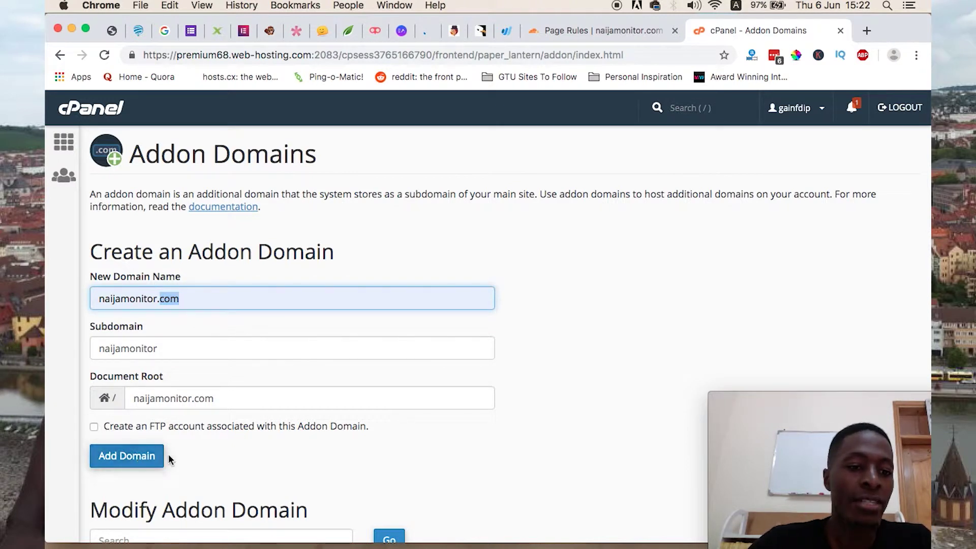
pyautogui.scroll(-3, 176, 321)
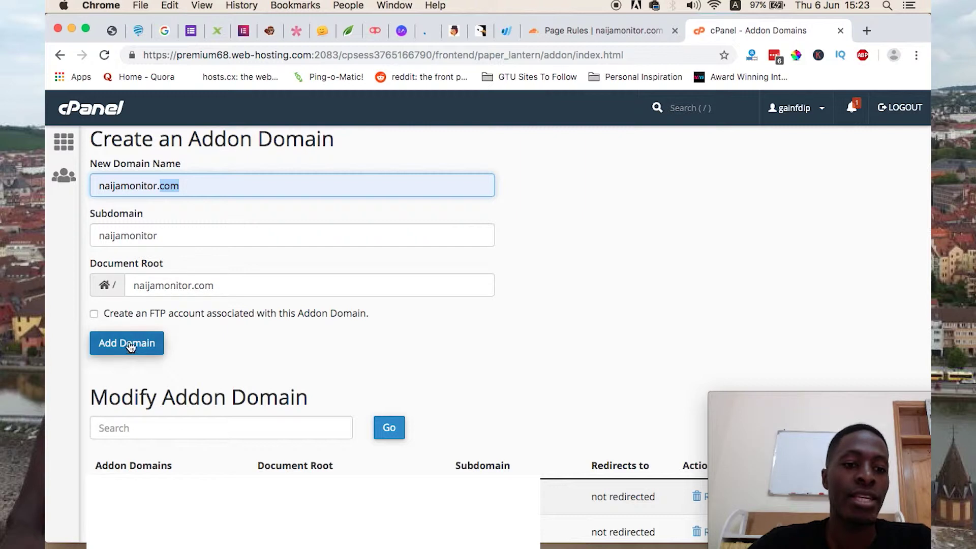
pyautogui.scroll(3, 285, 345)
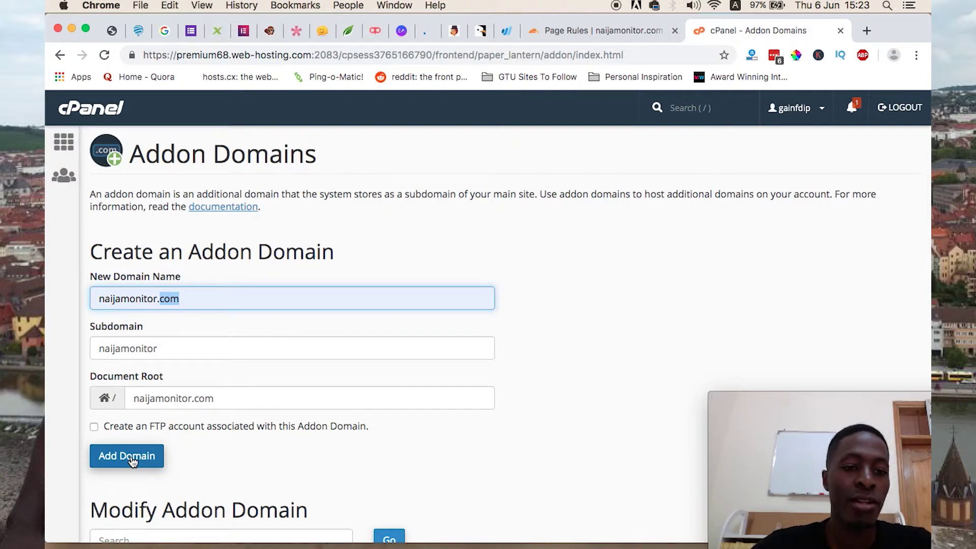
pyautogui.click(131, 460)
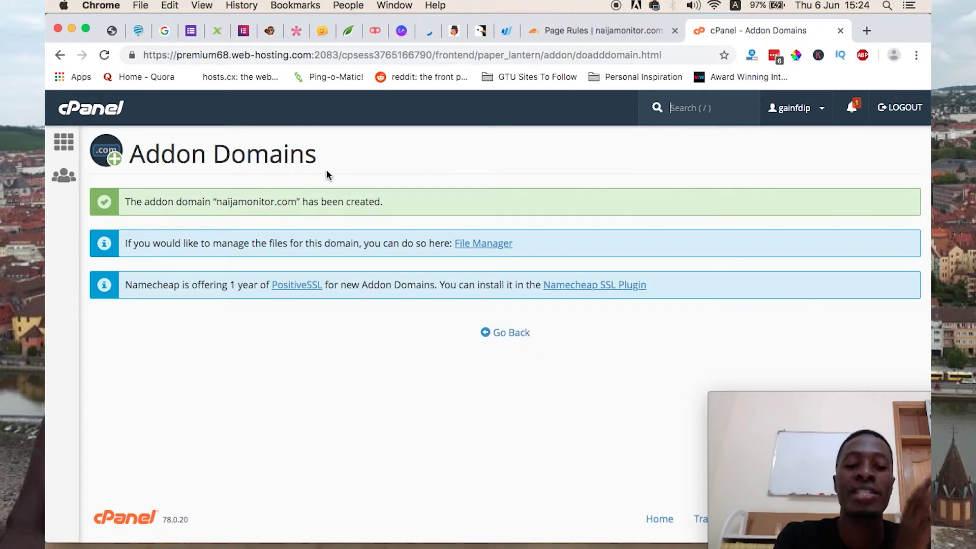
# Step: Go back to the cPanel home page and scroll to the Softaculous Apps Installer
pyautogui.press('/')
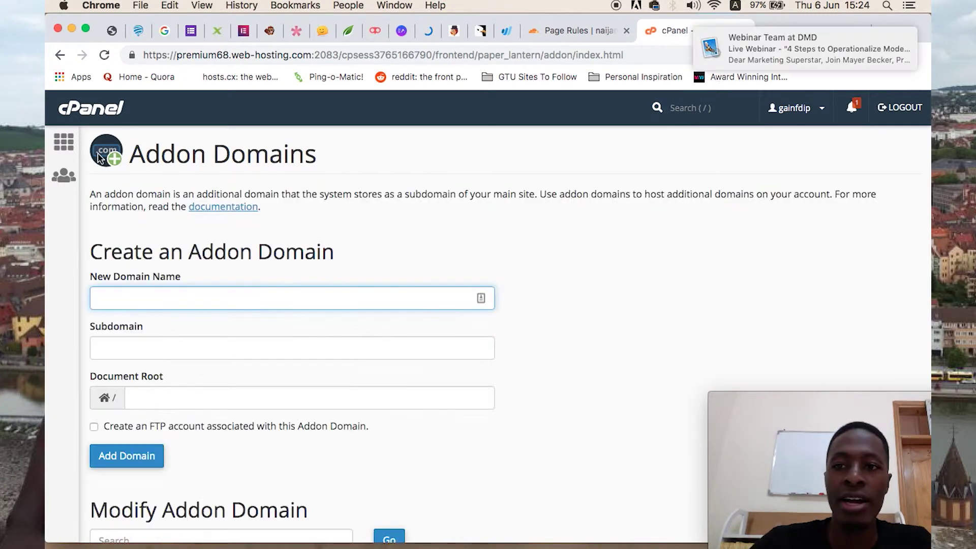
pyautogui.click(64, 142)
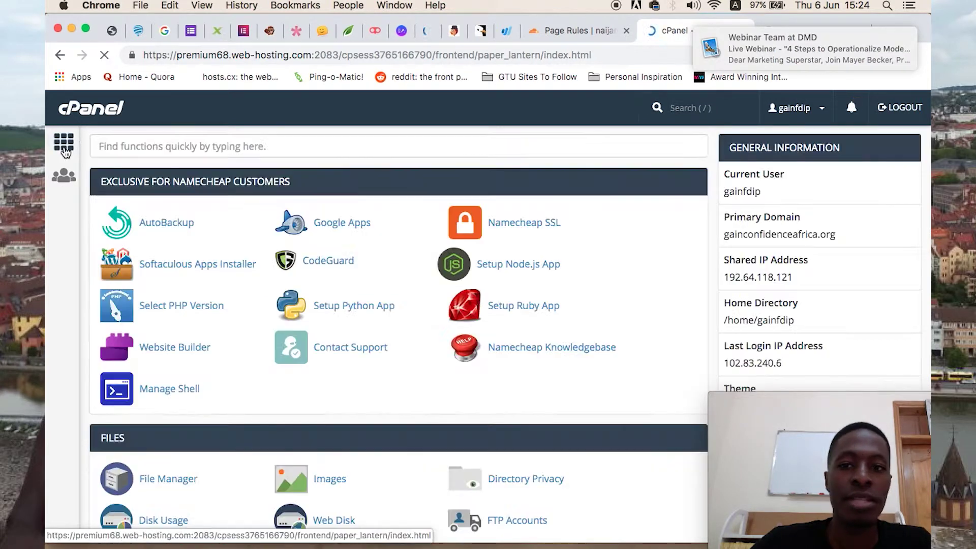
pyautogui.scroll(-20, 352, 333)
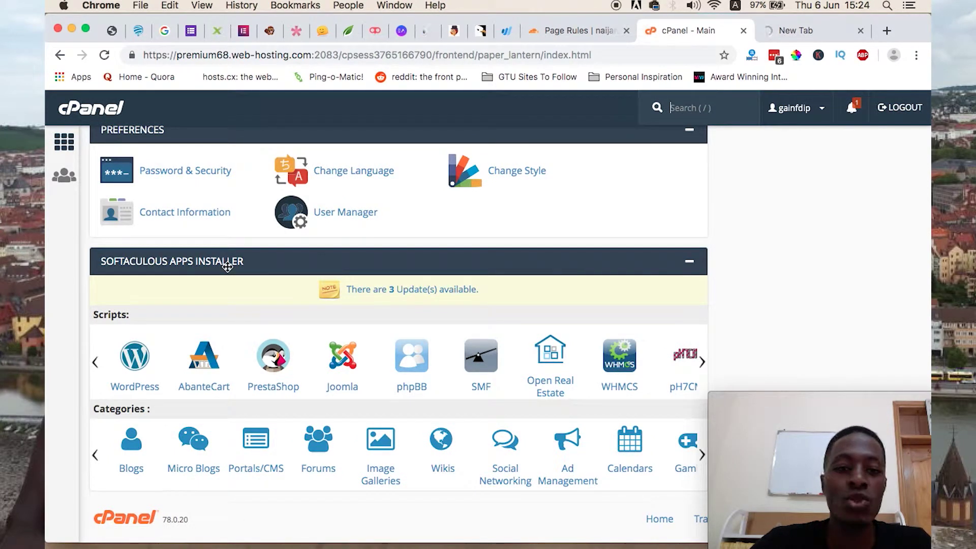
# Step: Open WordPress in Softaculous and start a new installation
pyautogui.click(144, 371)
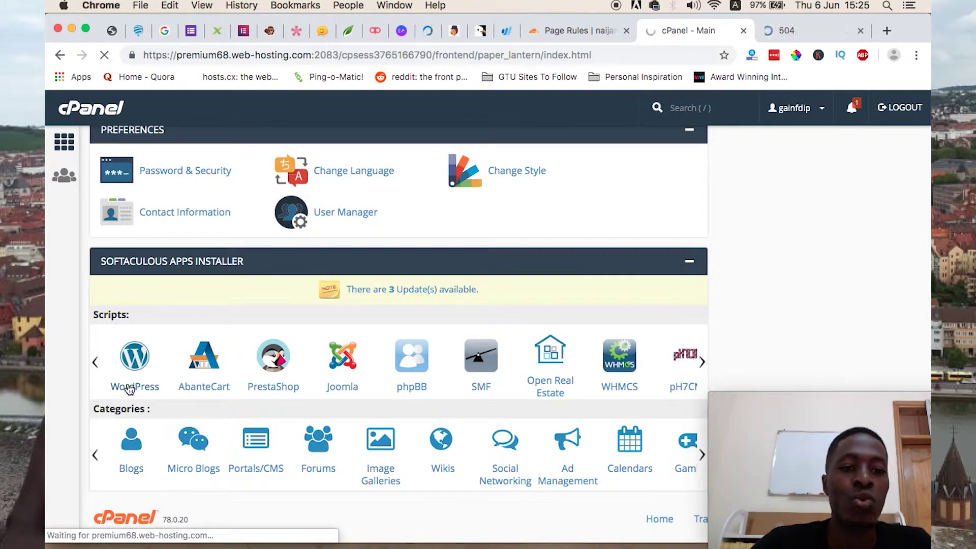
pyautogui.scroll(-5, 340, 410)
pyautogui.scroll(5, 447, 245)
pyautogui.scroll(-1, 447, 245)
pyautogui.scroll(-1, 447, 245)
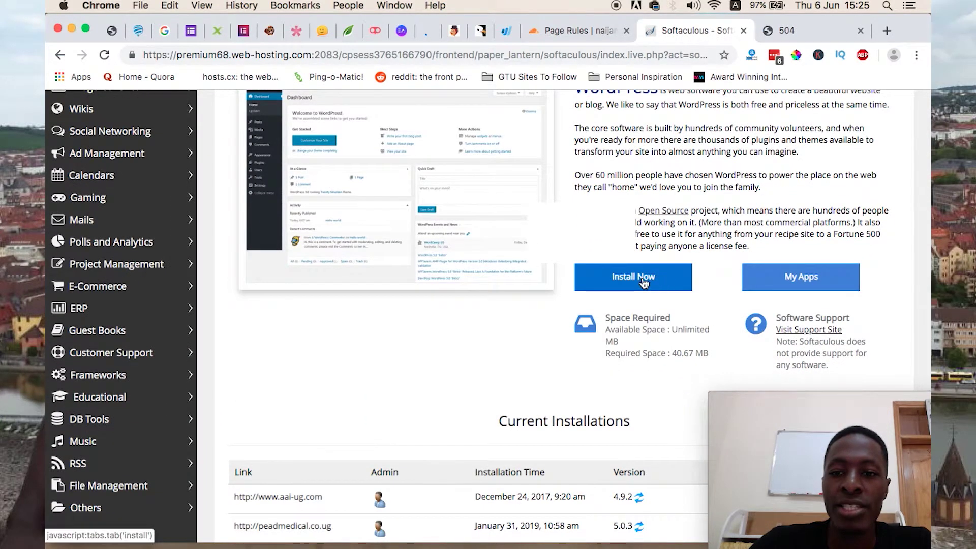
pyautogui.click(642, 276)
pyautogui.scroll(1, 573, 148)
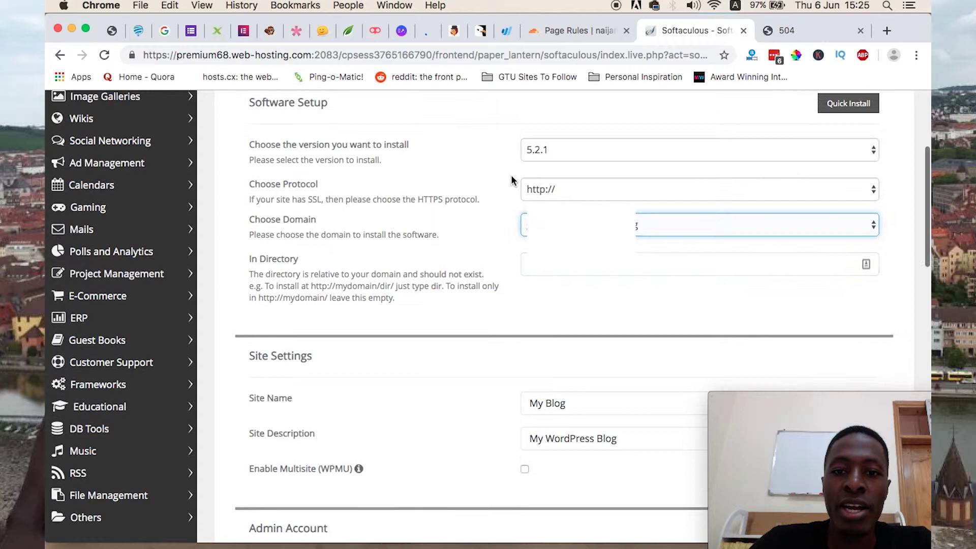
pyautogui.click(573, 148)
pyautogui.click(462, 159)
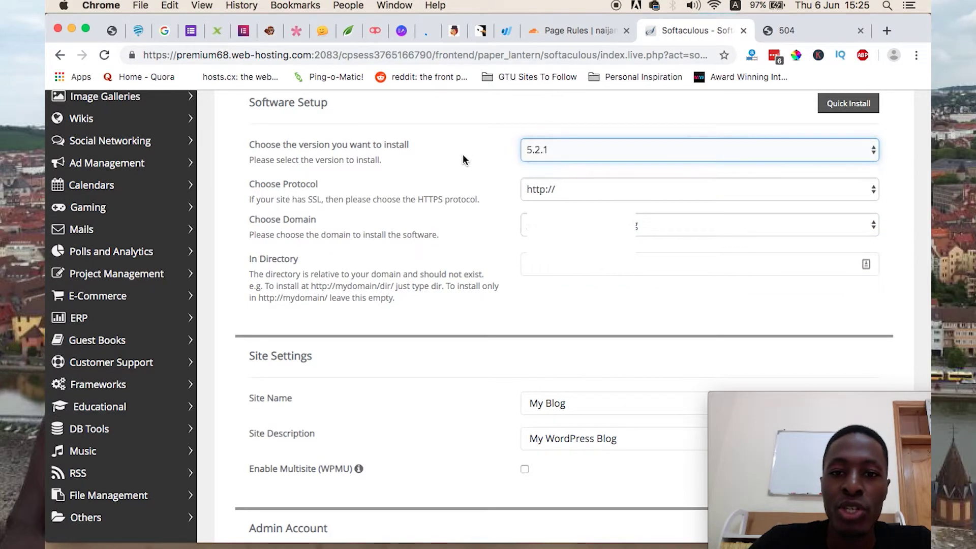
pyautogui.click(548, 189)
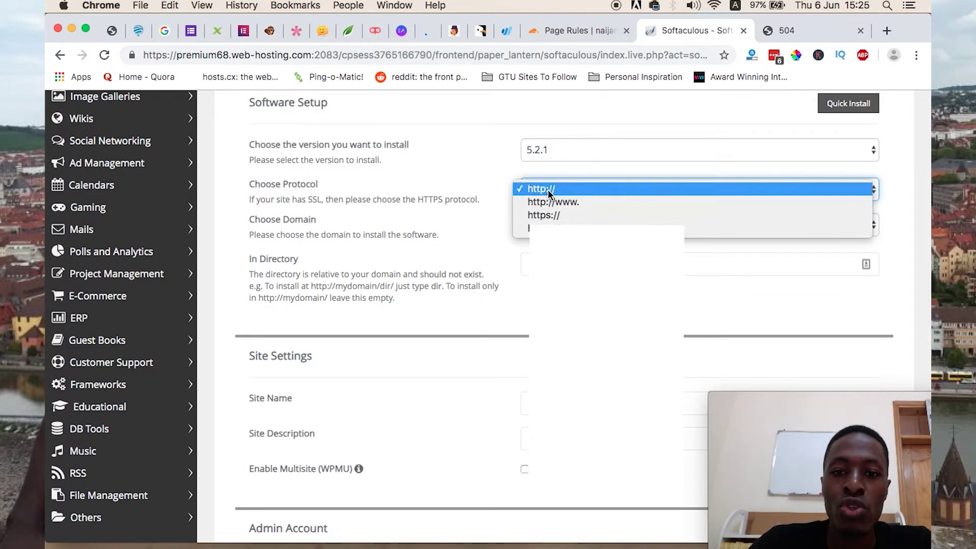
pyautogui.press('Return')
pyautogui.click(544, 224)
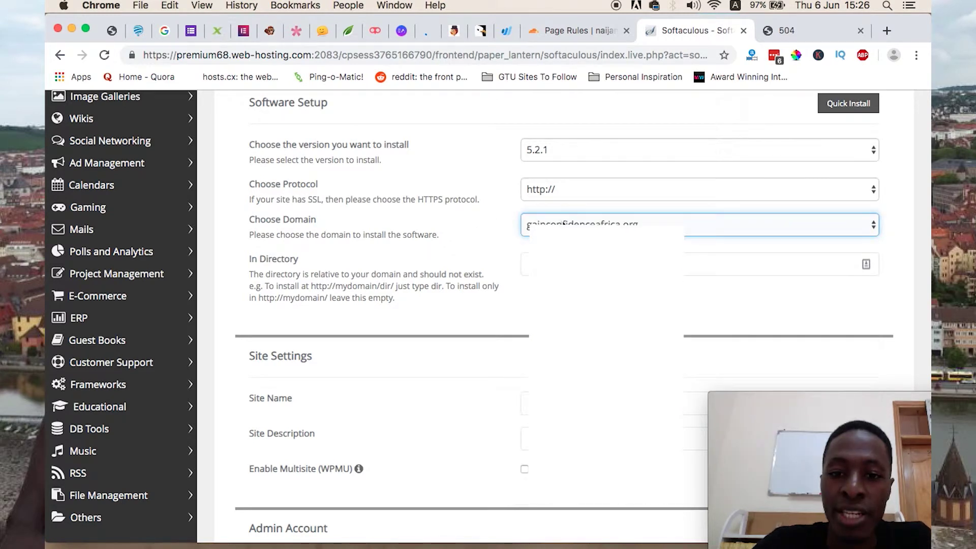
pyautogui.click(546, 226)
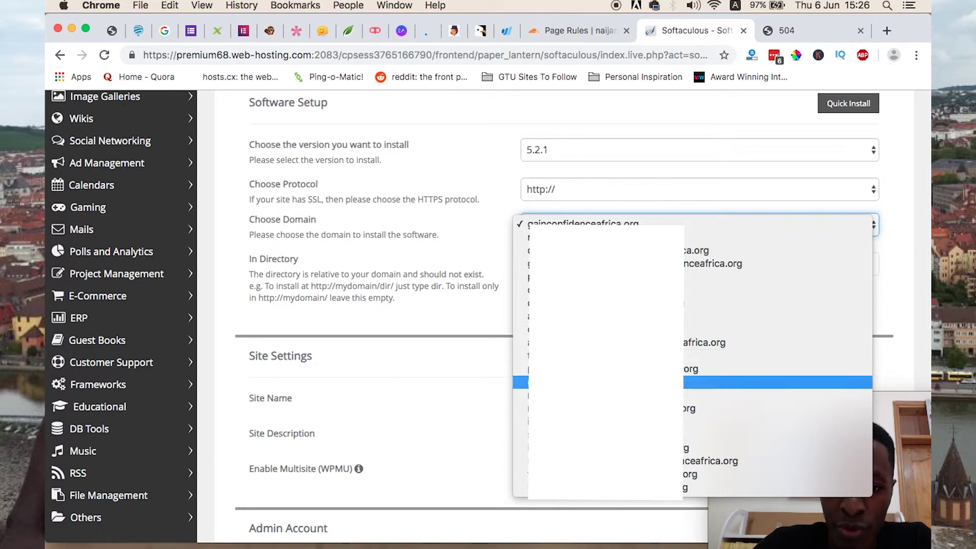
pyautogui.click(711, 395)
pyautogui.press('Tab')
pyautogui.press('Tab')
pyautogui.scroll(-4, 596, 219)
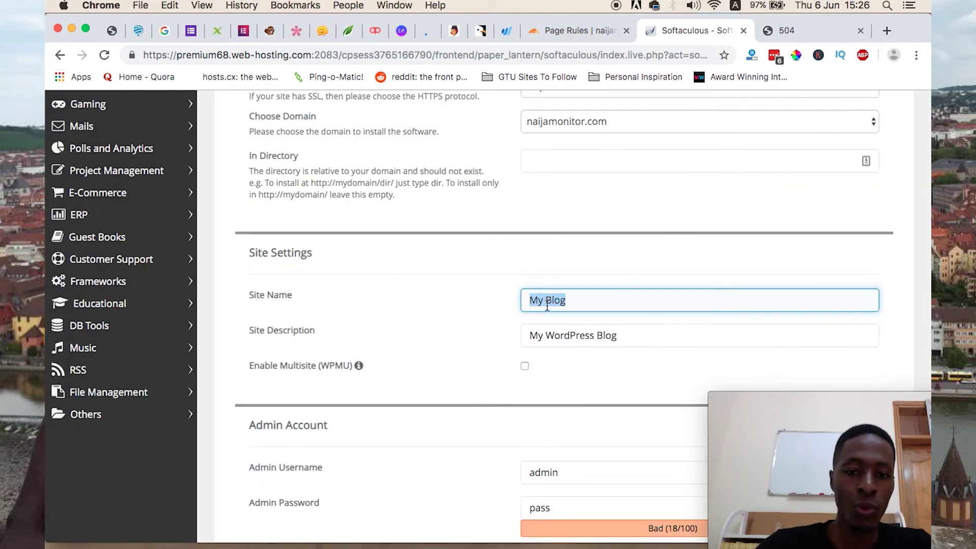
pyautogui.scroll(-15, 540, 331)
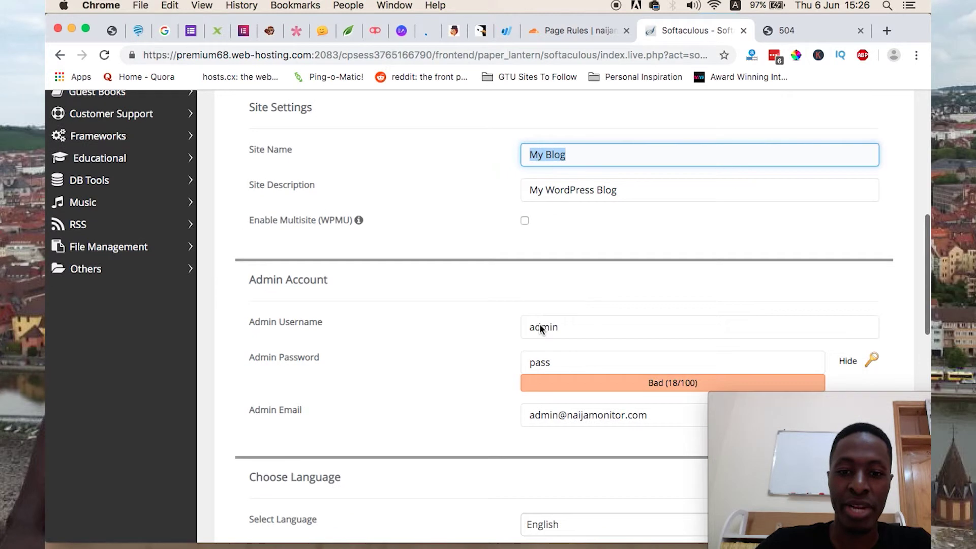
pyautogui.click(569, 378)
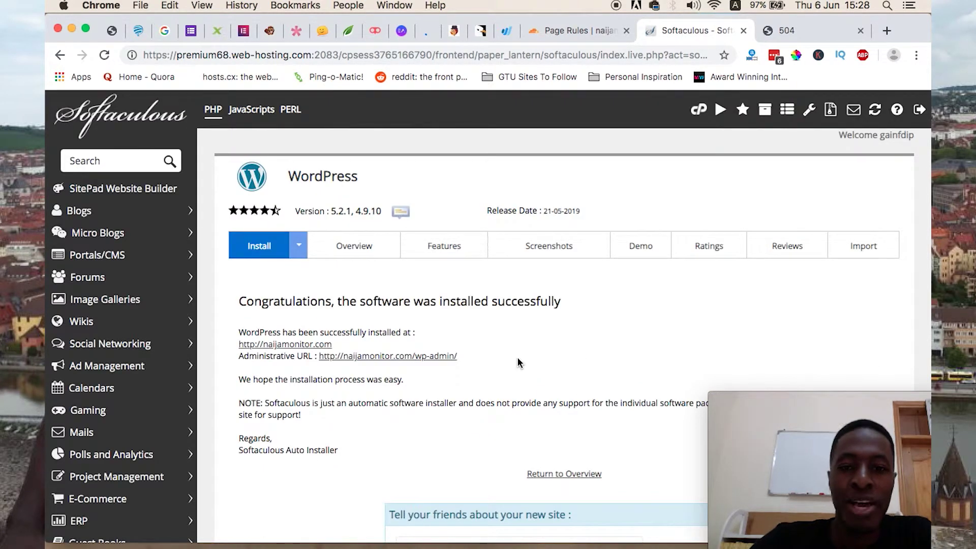
# Step: Review the install success page listing the naijamonitor.com/wp-admin address
pyautogui.scroll(-2, 517, 359)
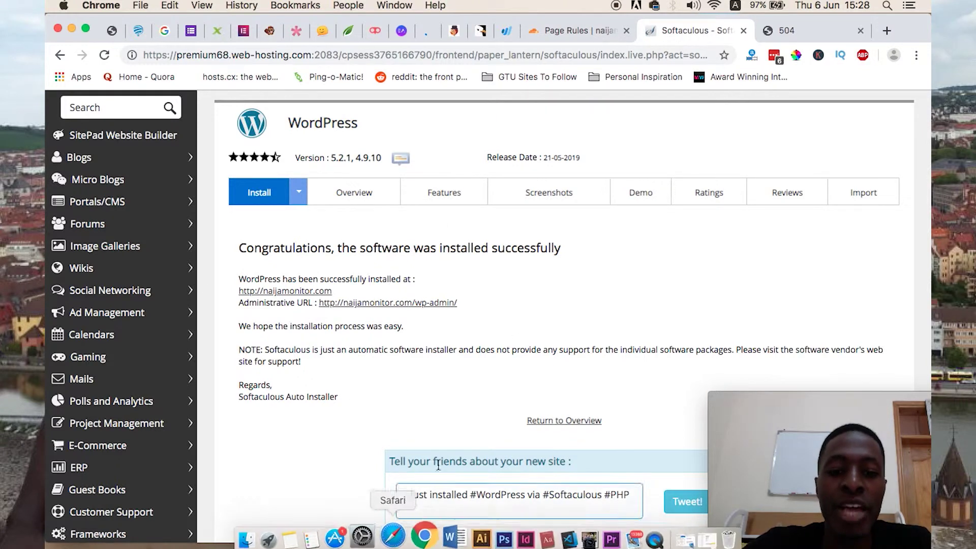
pyautogui.scroll(-5, 526, 381)
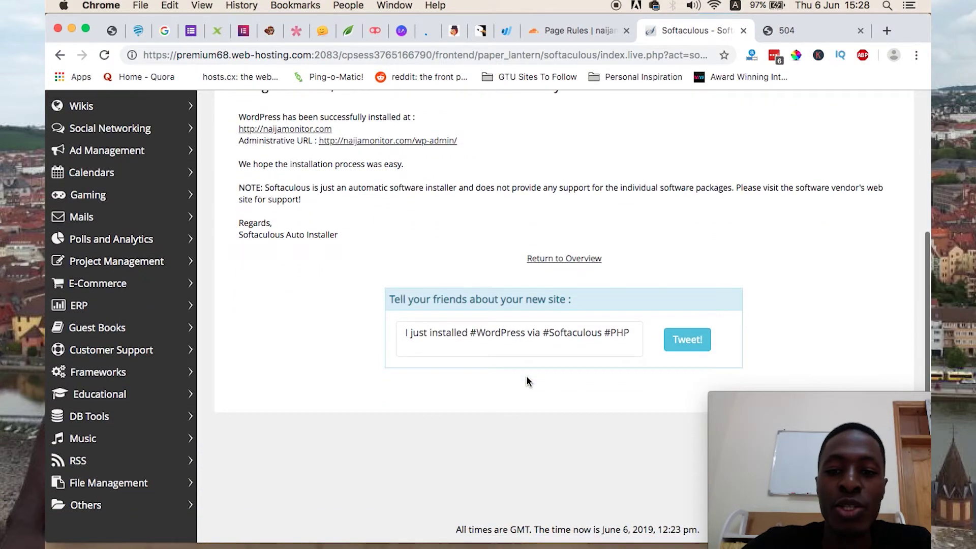
pyautogui.scroll(6, 526, 382)
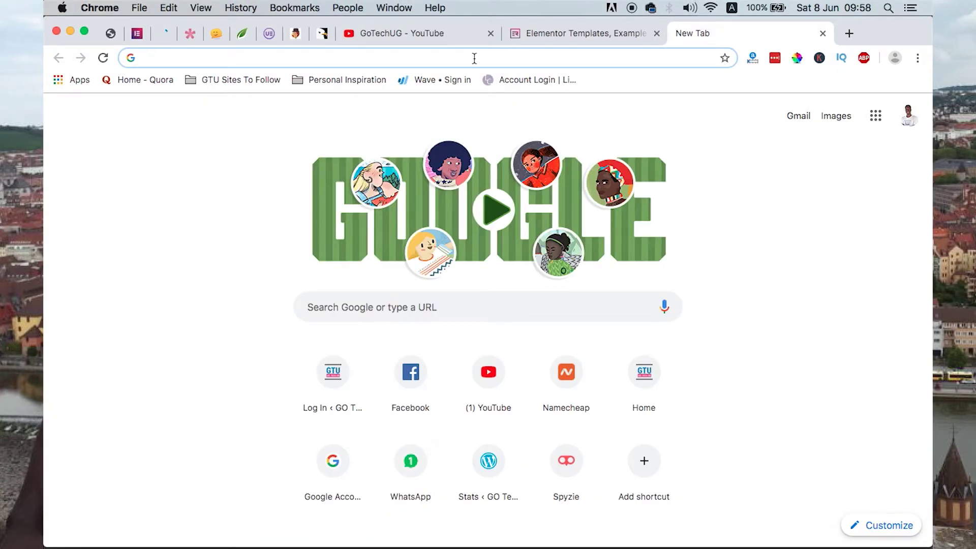
# Step: Load naijamonitor.com in a new tab, then start extending the address with /w
pyautogui.write('n')
pyautogui.press('Return')
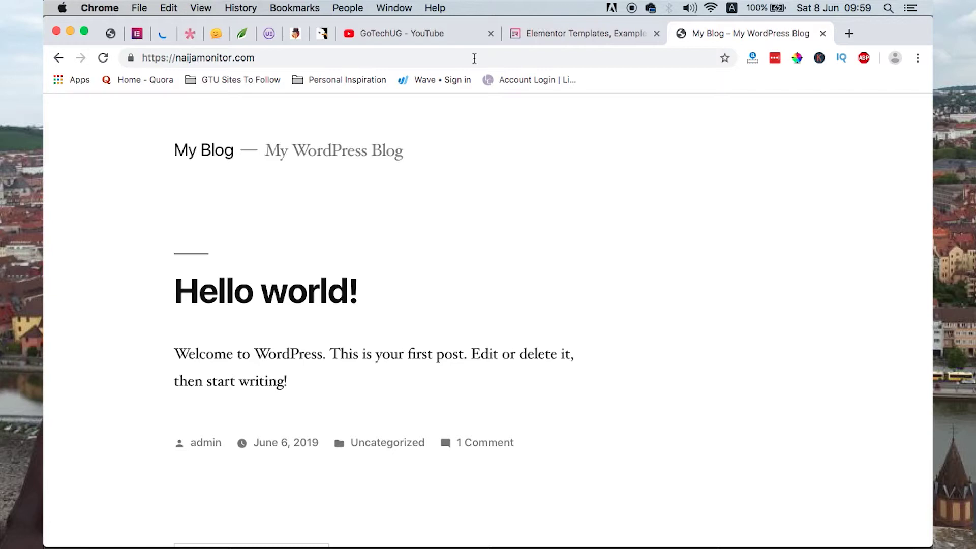
pyautogui.click(474, 58)
pyautogui.write('/w')
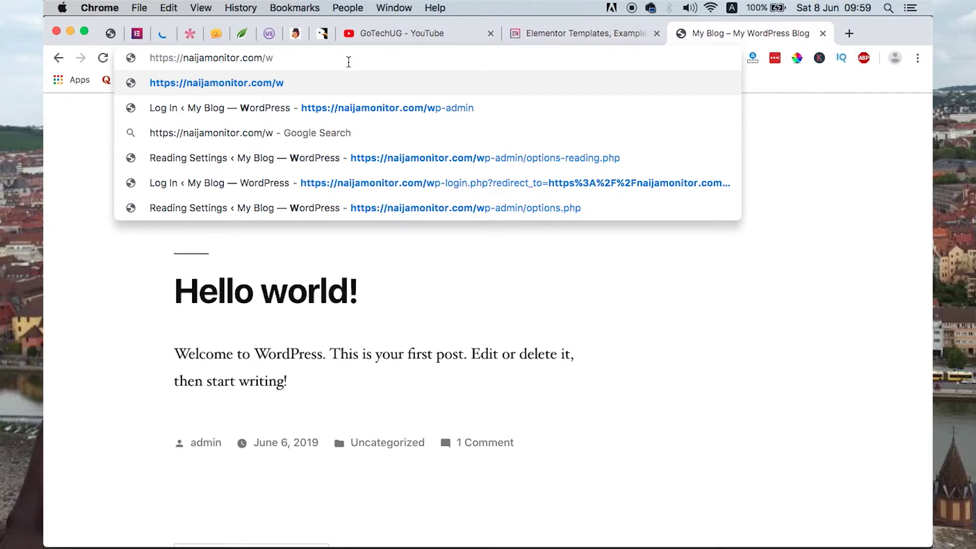
# Step: Go to naijamonitor.com/wp-admin and log in with the admin username and password
pyautogui.write('p-ad')
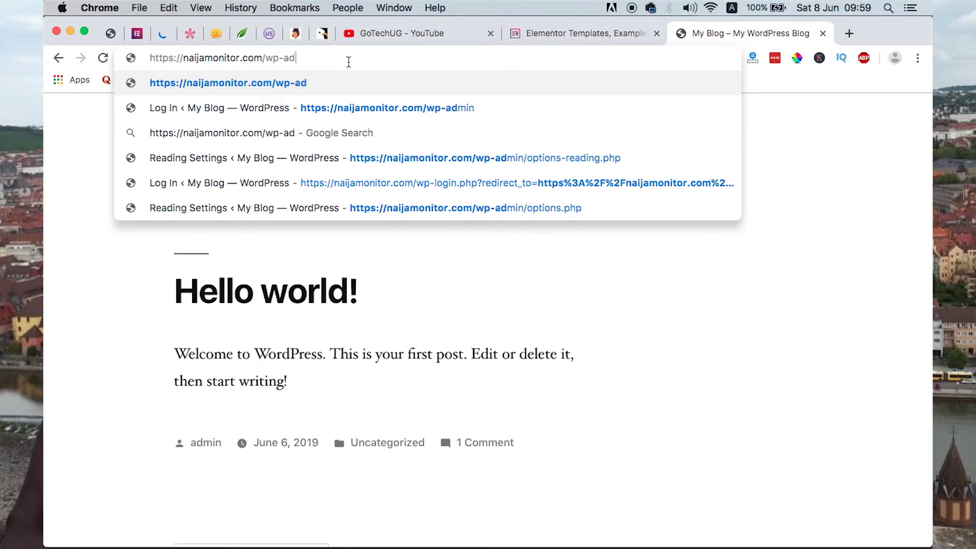
pyautogui.press('Return')
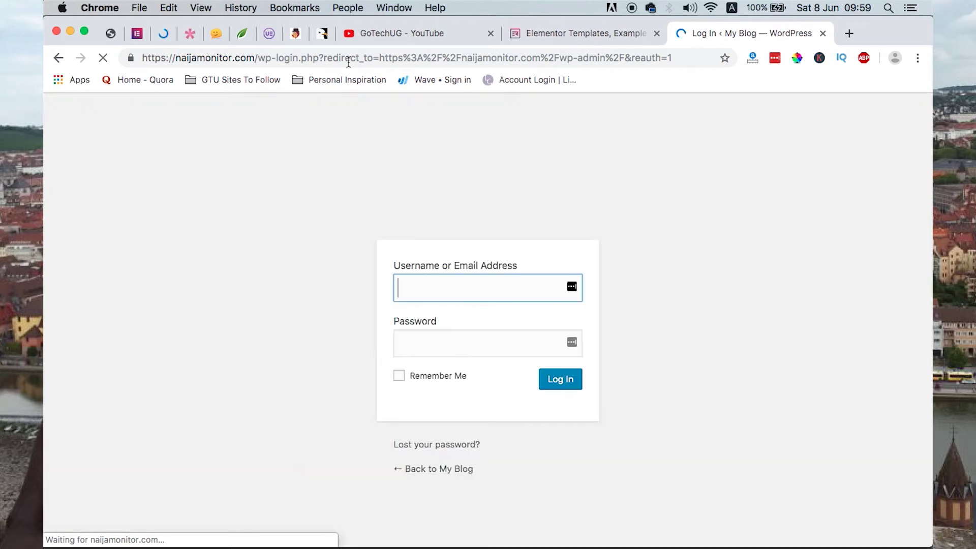
pyautogui.write('admin')
pyautogui.press('Tab')
pyautogui.write('123')
pyautogui.press('BackSpace')
pyautogui.press('BackSpace')
pyautogui.press('BackSpace')
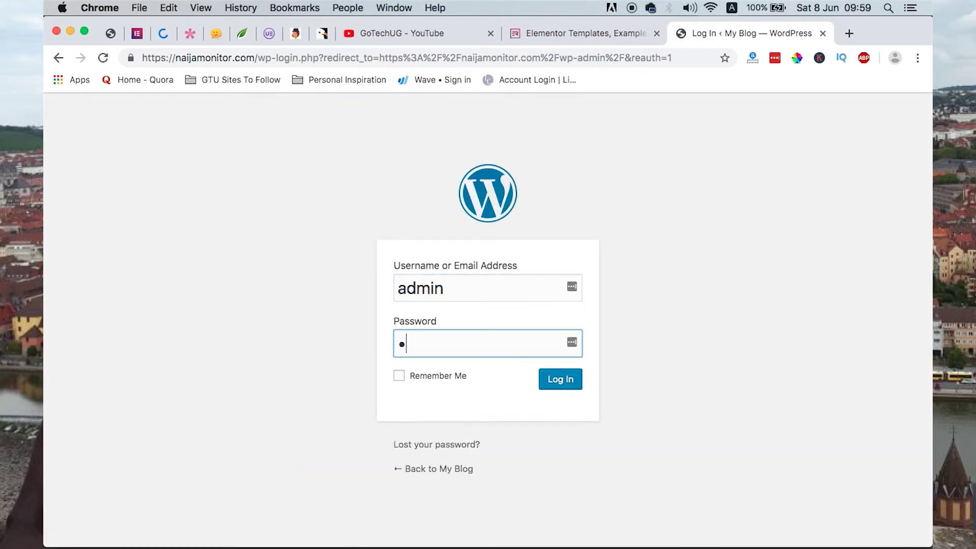
pyautogui.write('1234')
pyautogui.click(555, 382)
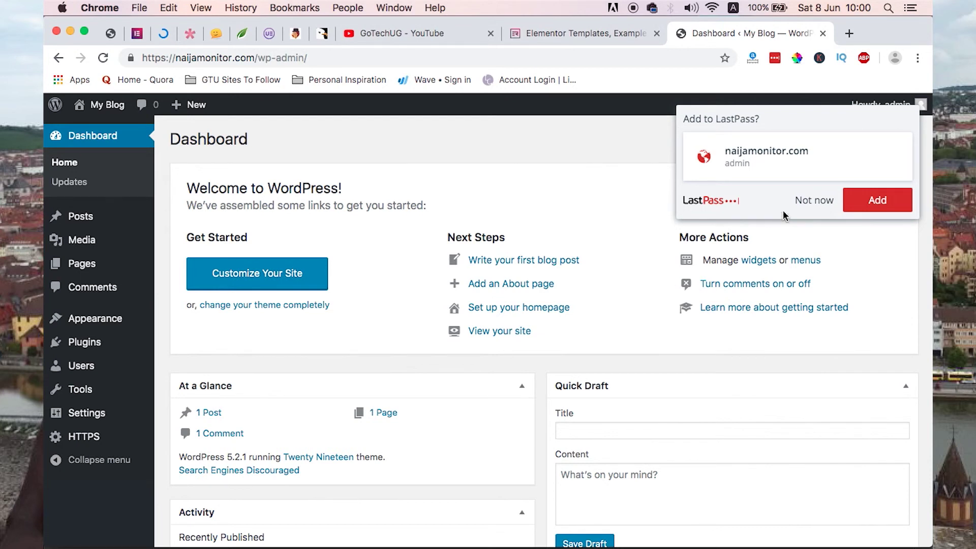
pyautogui.scroll(-3, 362, 319)
pyautogui.scroll(1, 363, 319)
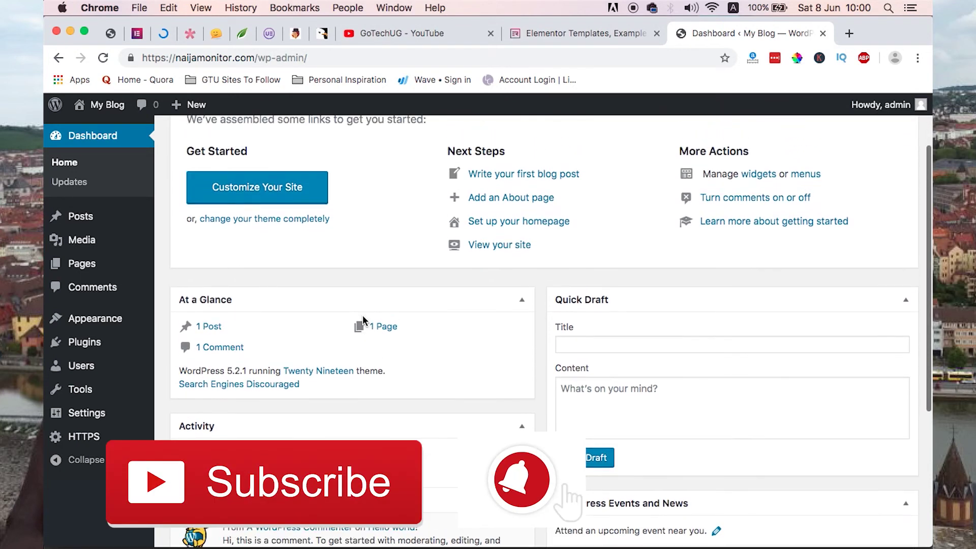
pyautogui.scroll(-4, 363, 319)
pyautogui.scroll(6, 362, 319)
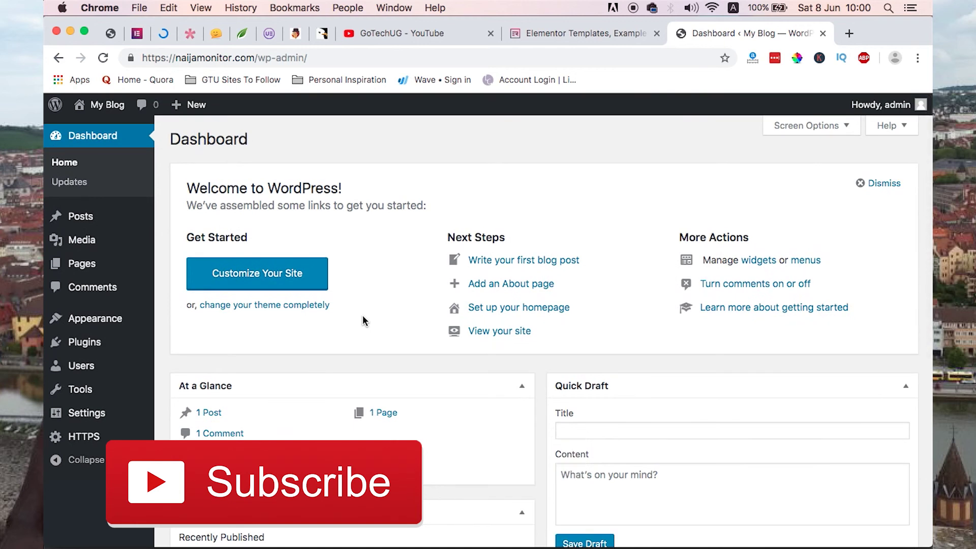